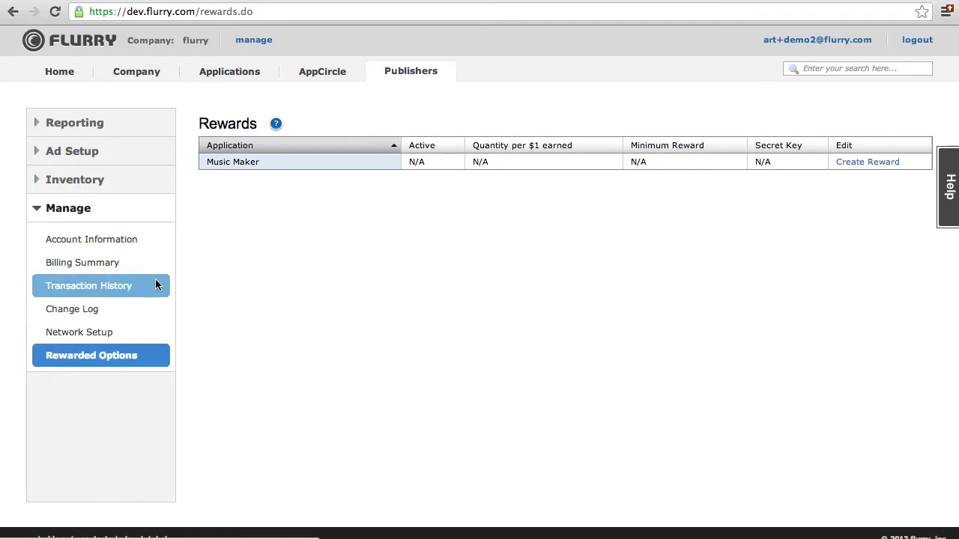
# - Select the Music Maker entry in the Rewarded Options rewards table
pyautogui.click(241, 165)
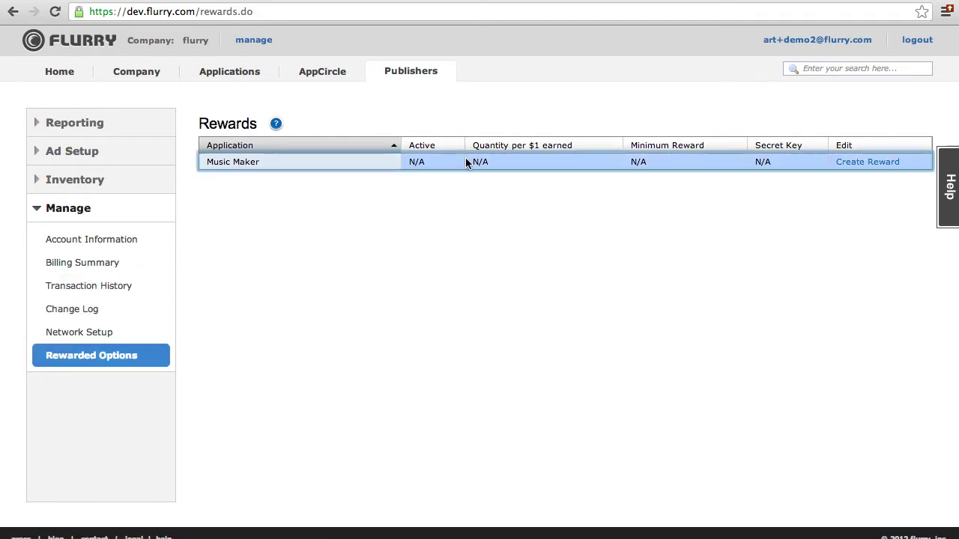
# - Start a new Music Maker reward and name it 'Badges'
pyautogui.click(852, 167)
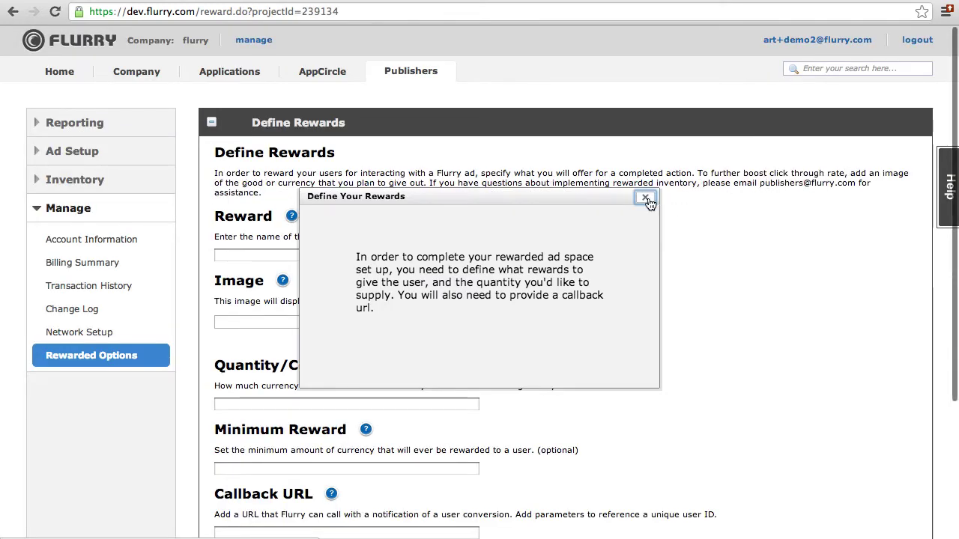
pyautogui.click(646, 199)
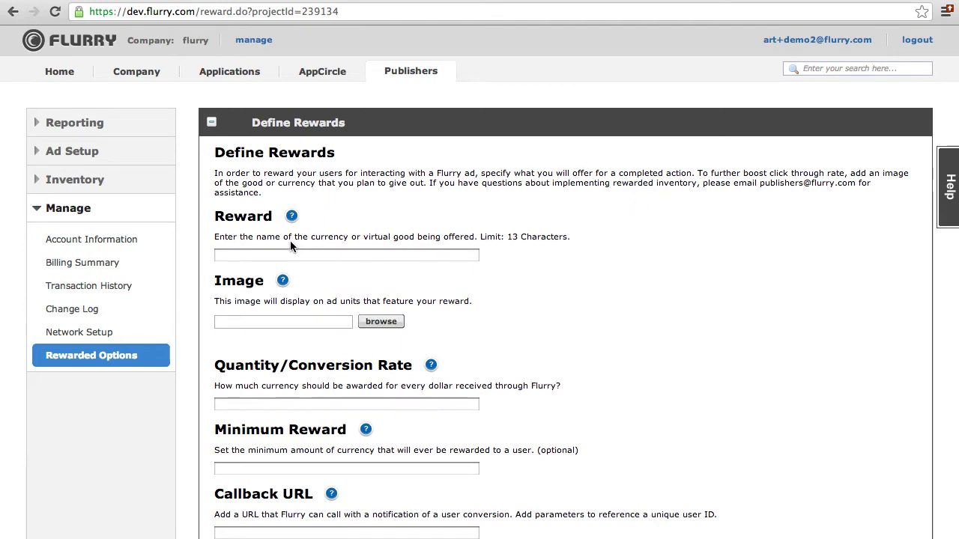
pyautogui.click(275, 254)
pyautogui.write('Badges')
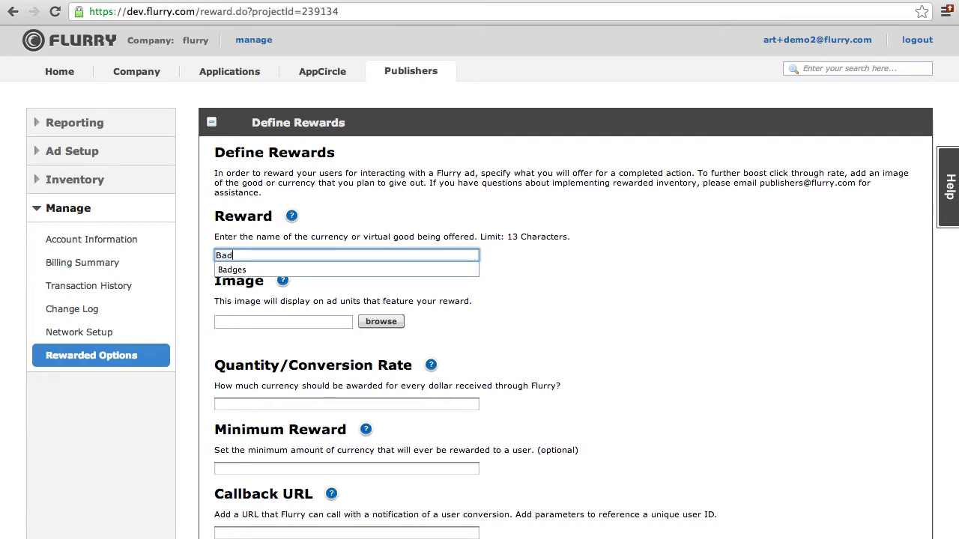
pyautogui.click(263, 270)
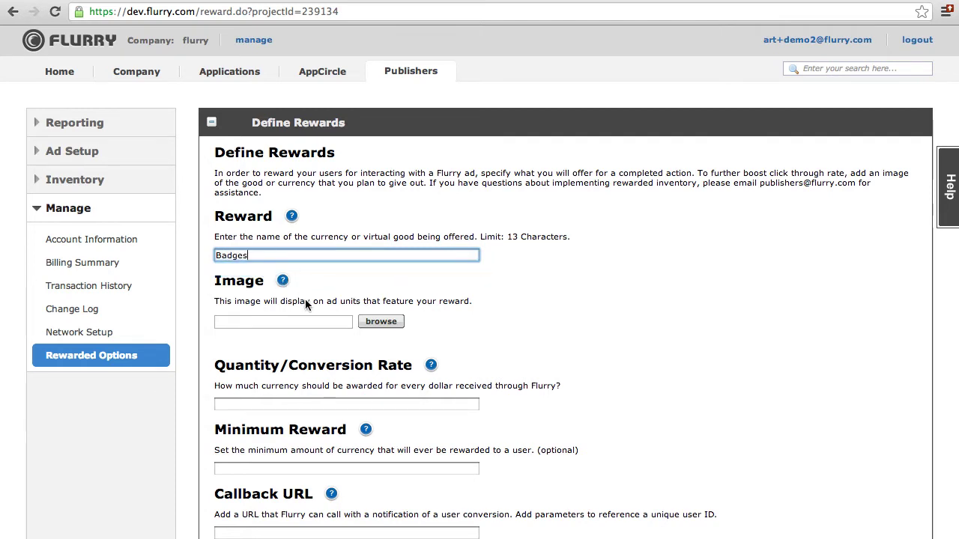
# - Upload badges.jpeg as the Badges reward image
pyautogui.click(375, 322)
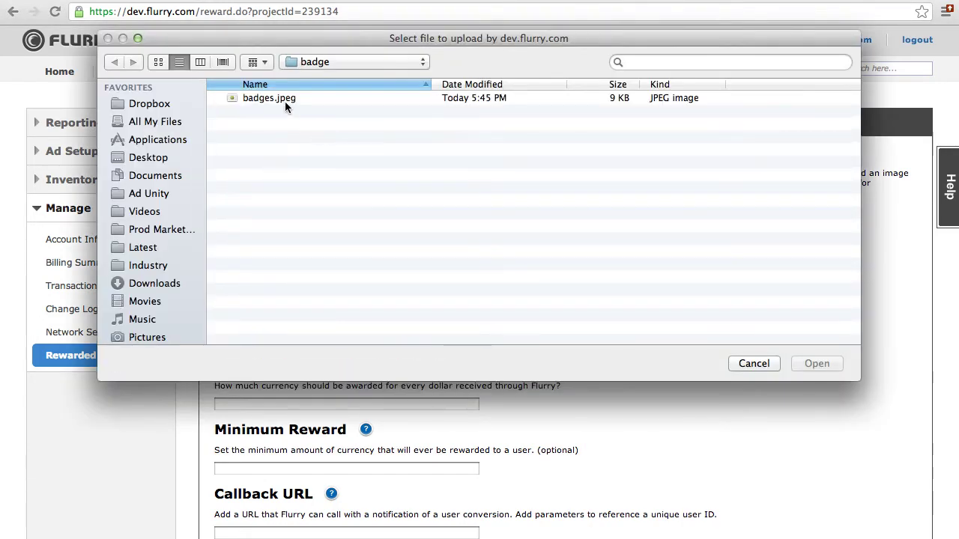
pyautogui.click(279, 98)
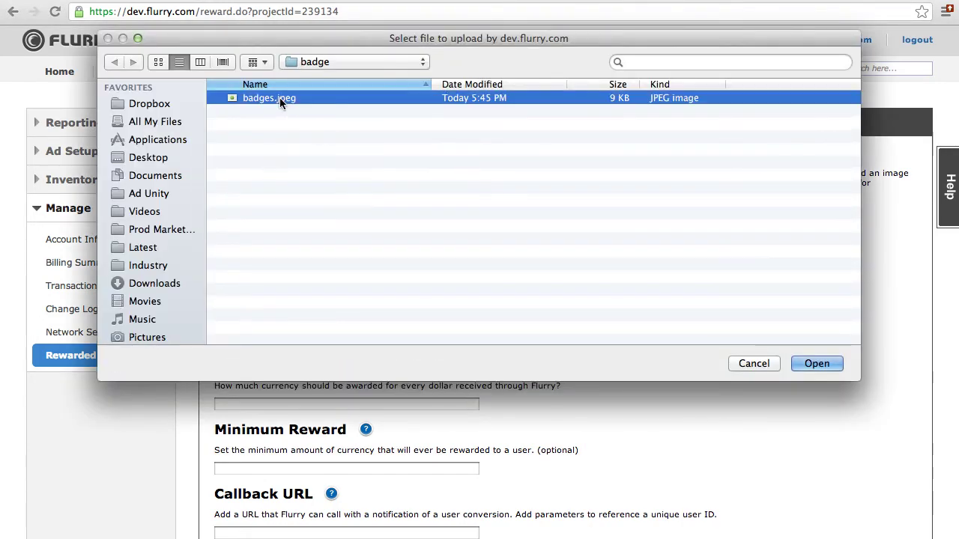
pyautogui.click(802, 364)
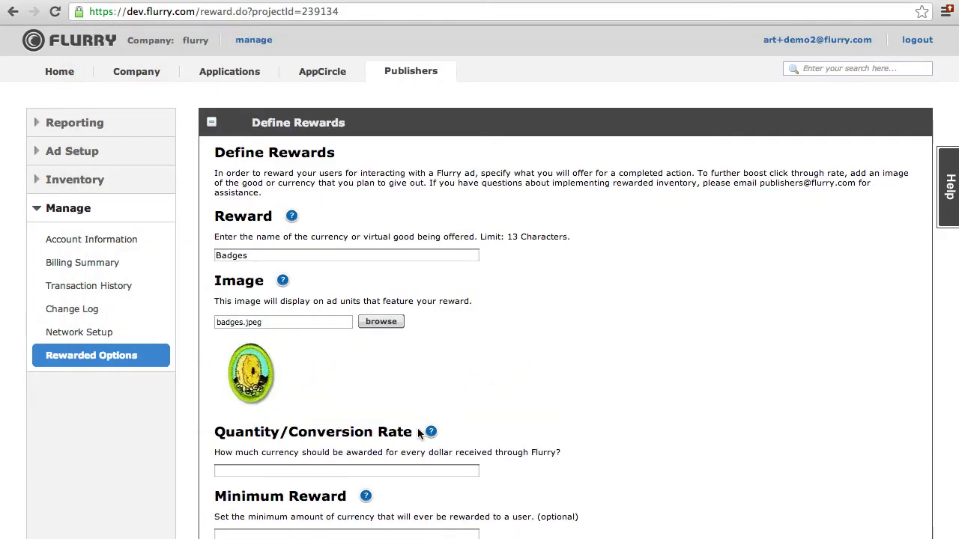
# - Set the reward's quantity/conversion rate to 10
pyautogui.scroll(-3, 412, 433)
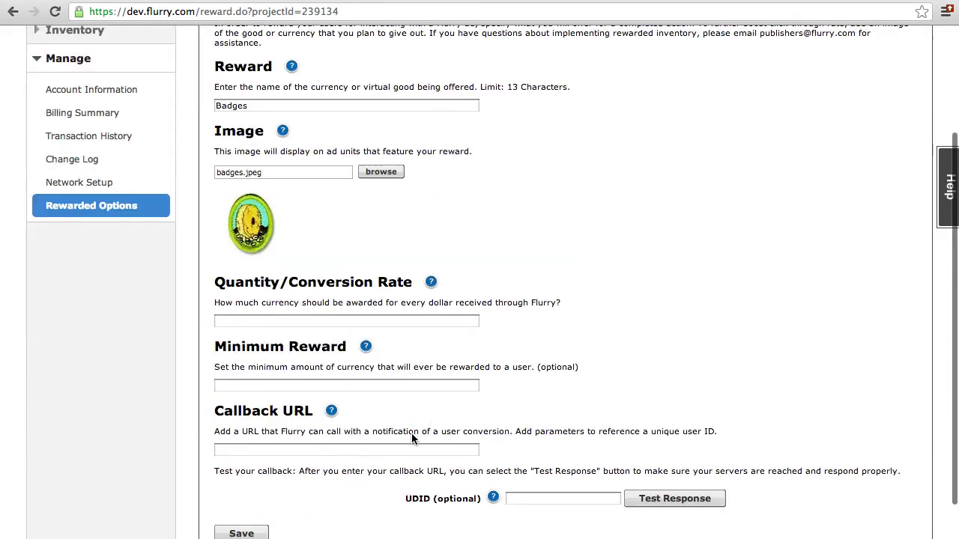
pyautogui.click(356, 321)
pyautogui.write('10')
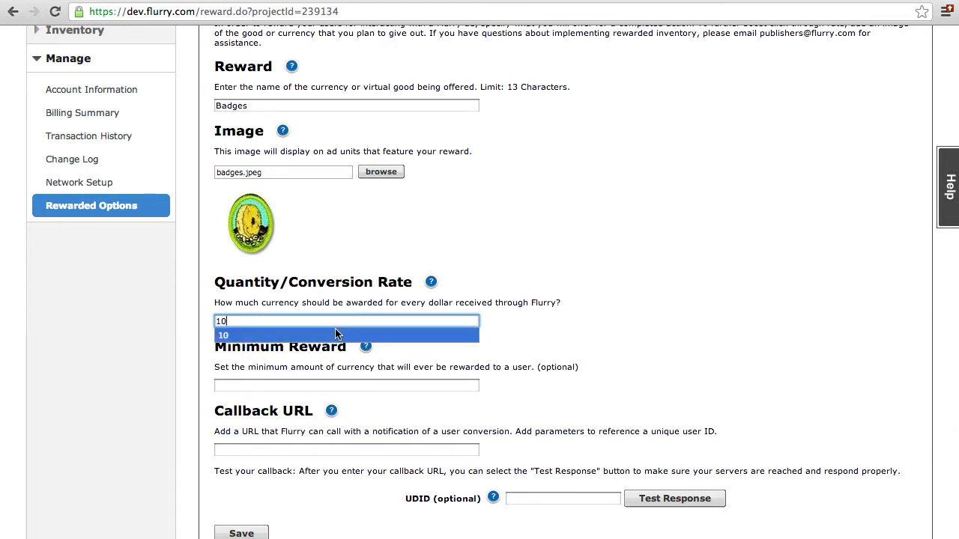
pyautogui.click(334, 335)
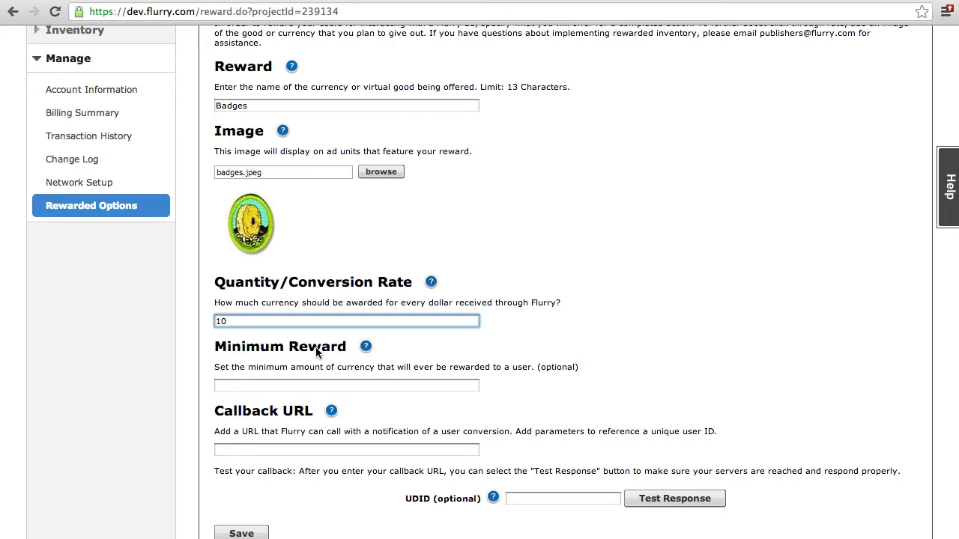
pyautogui.scroll(-2, 316, 349)
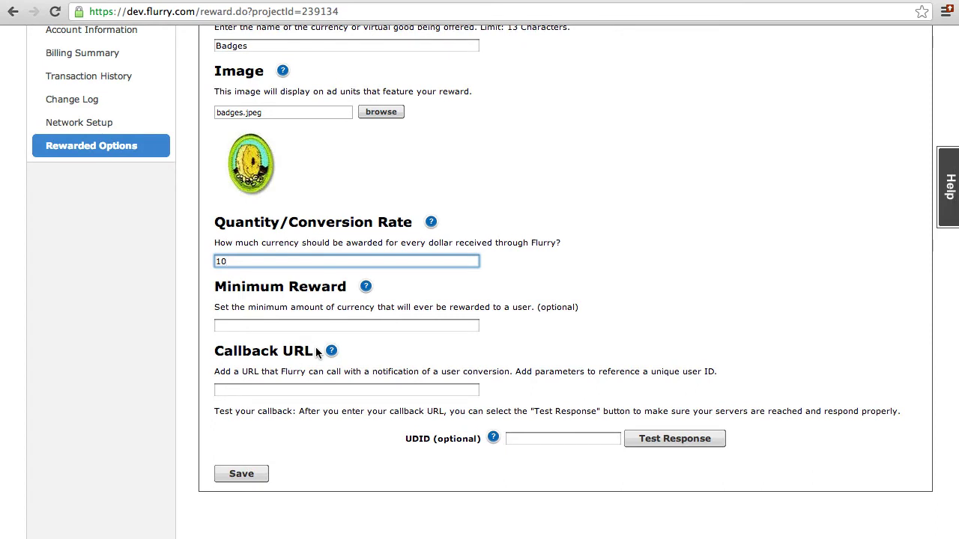
pyautogui.click(278, 389)
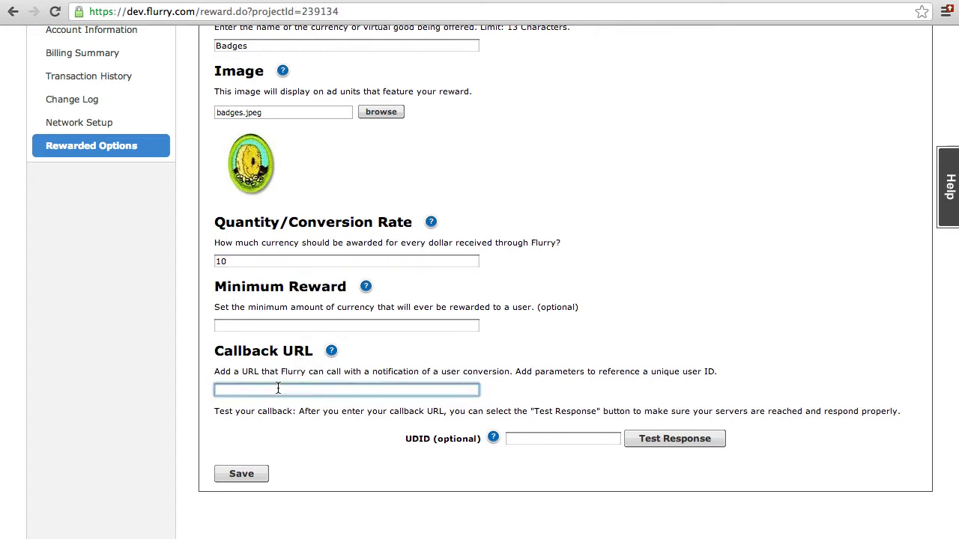
pyautogui.write('www')
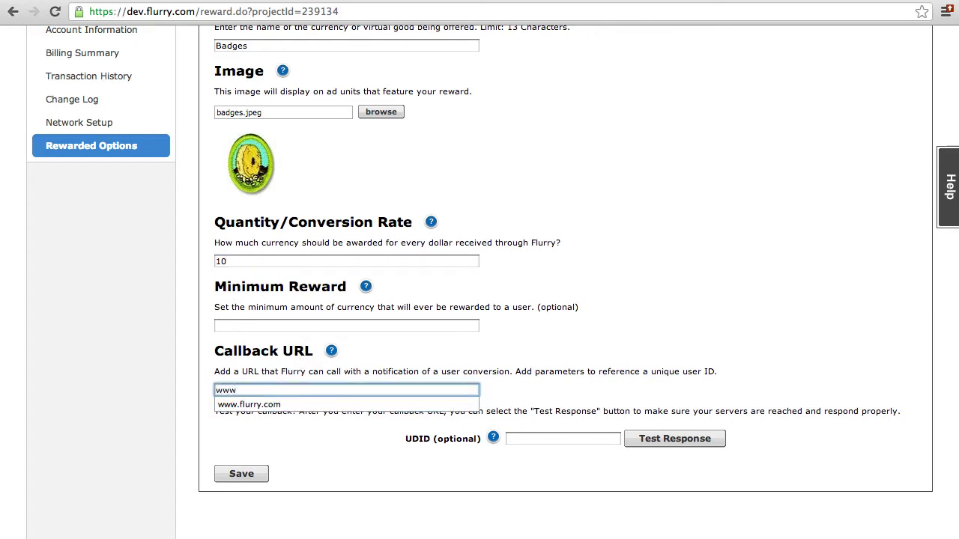
pyautogui.write('.flurry.com')
pyautogui.click(268, 405)
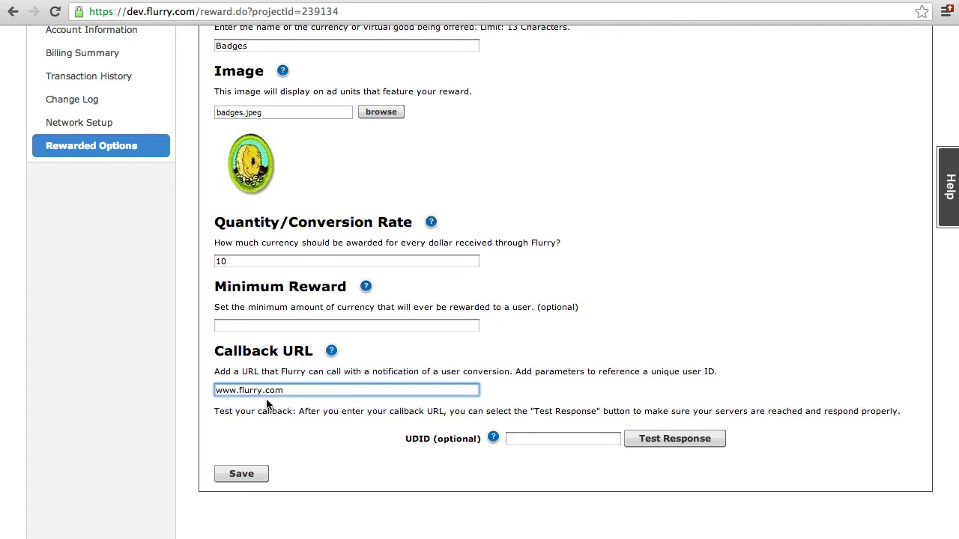
pyautogui.click(241, 474)
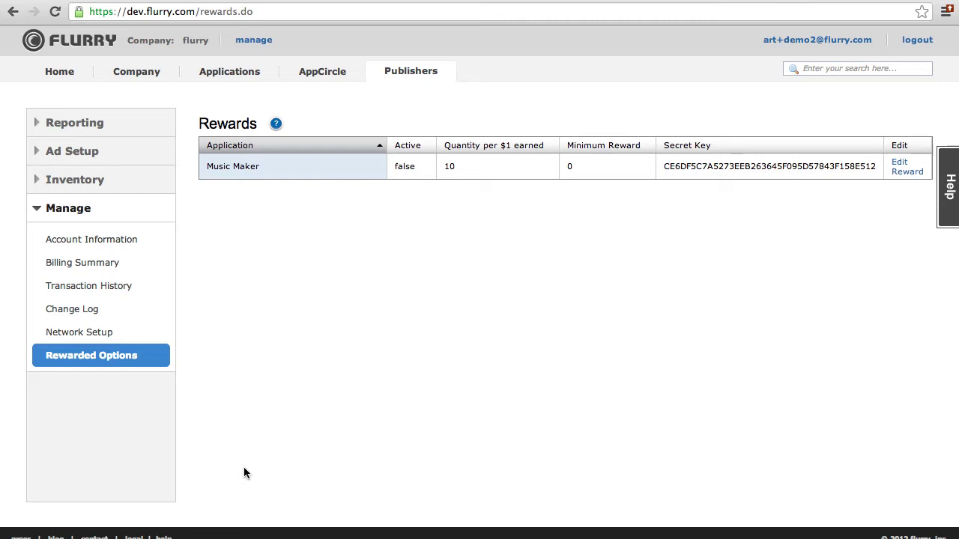
# - Go to Inventory > Ad Spaces and start a new ad space
pyautogui.click(82, 190)
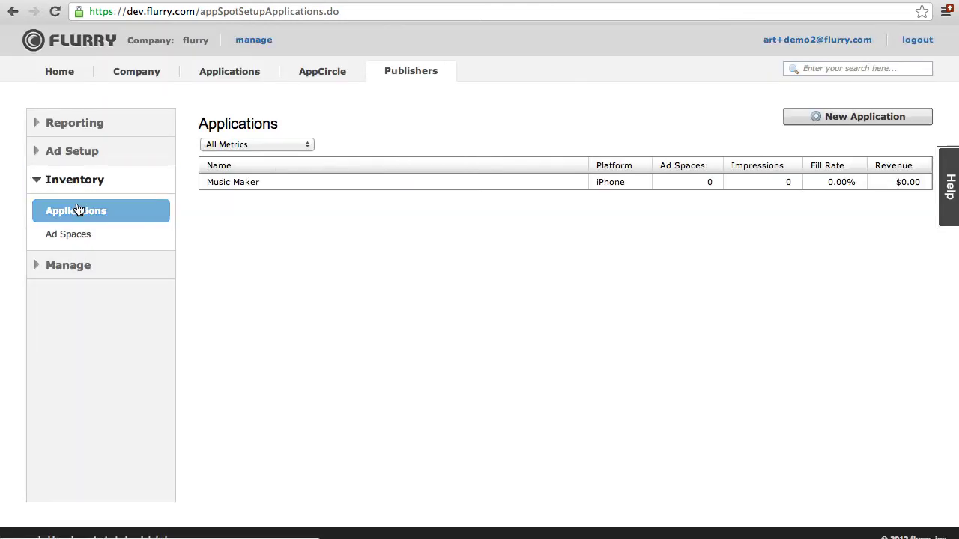
pyautogui.click(69, 237)
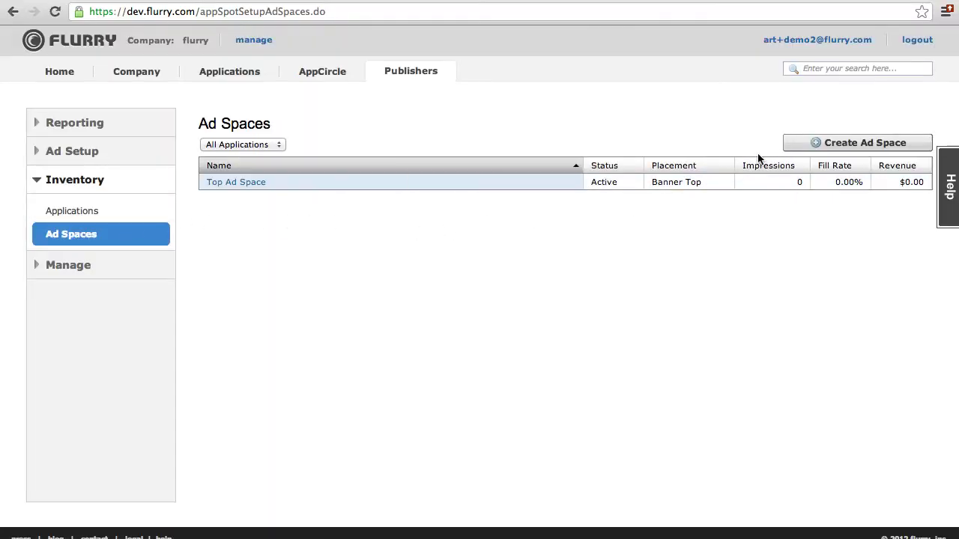
pyautogui.click(816, 142)
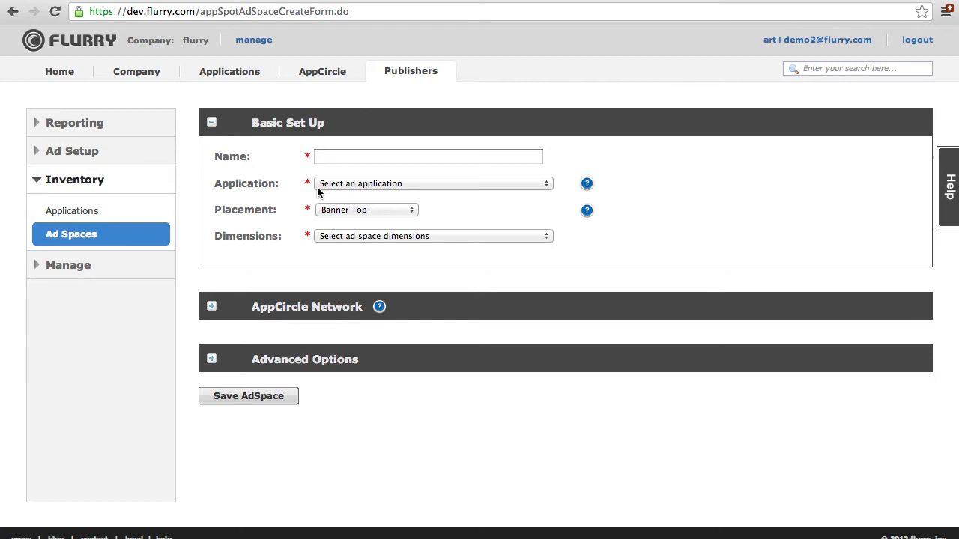
# - Name the ad space 'Rewarded Space', assign it to Music Maker, with Full Screen placement
pyautogui.click(361, 158)
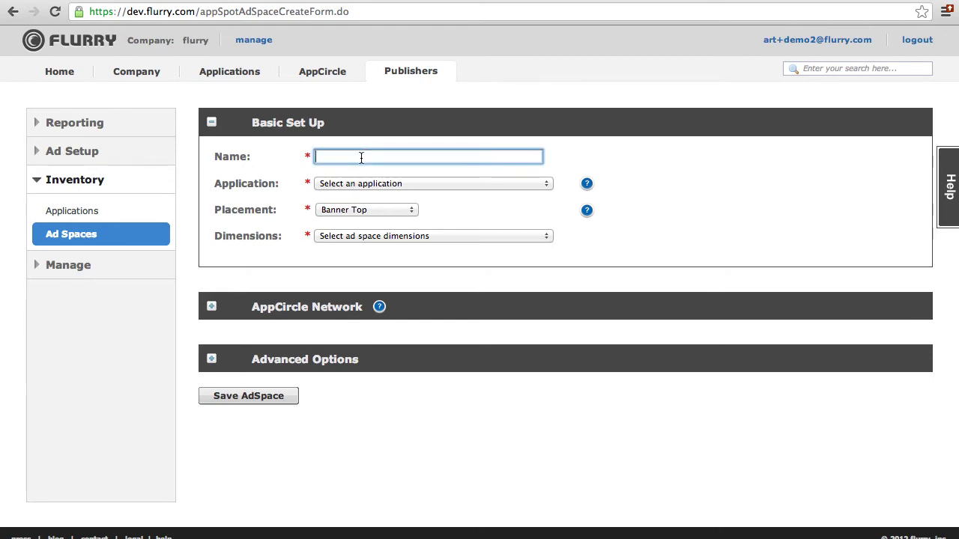
pyautogui.write('Rewarde')
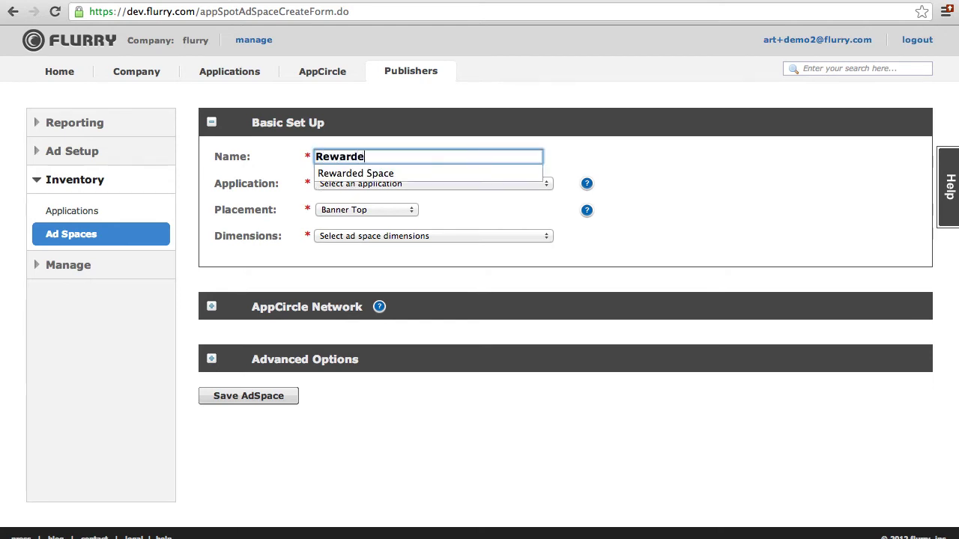
pyautogui.write('d Space')
pyautogui.click(336, 173)
pyautogui.click(334, 182)
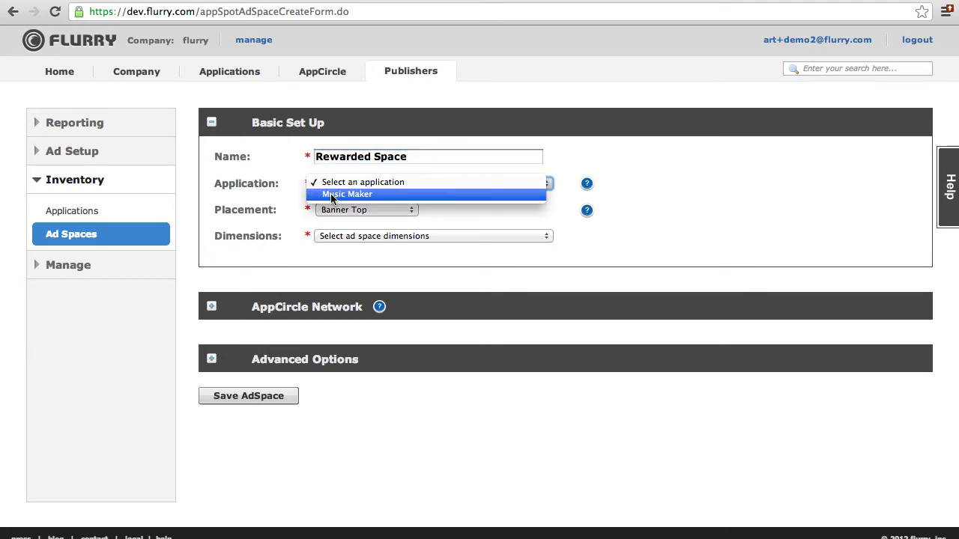
pyautogui.click(331, 195)
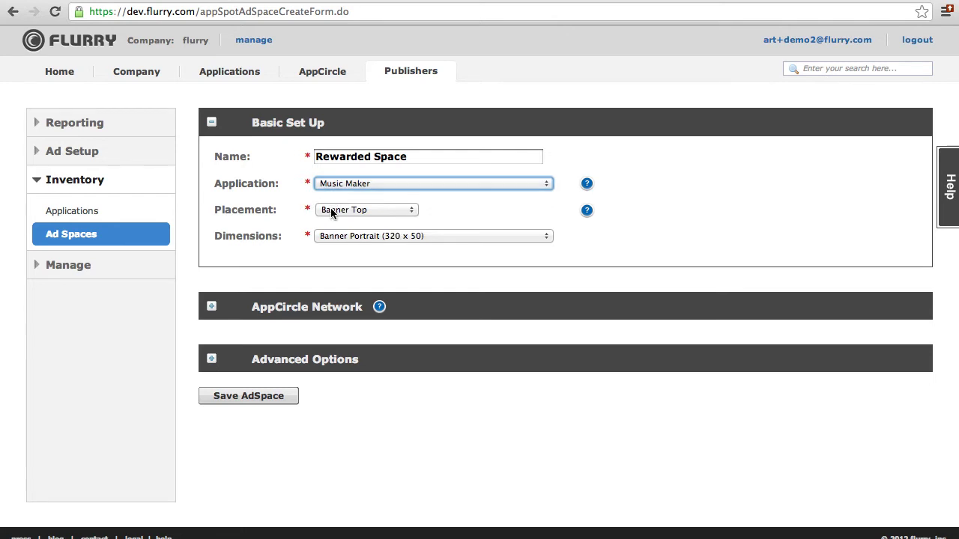
pyautogui.click(331, 209)
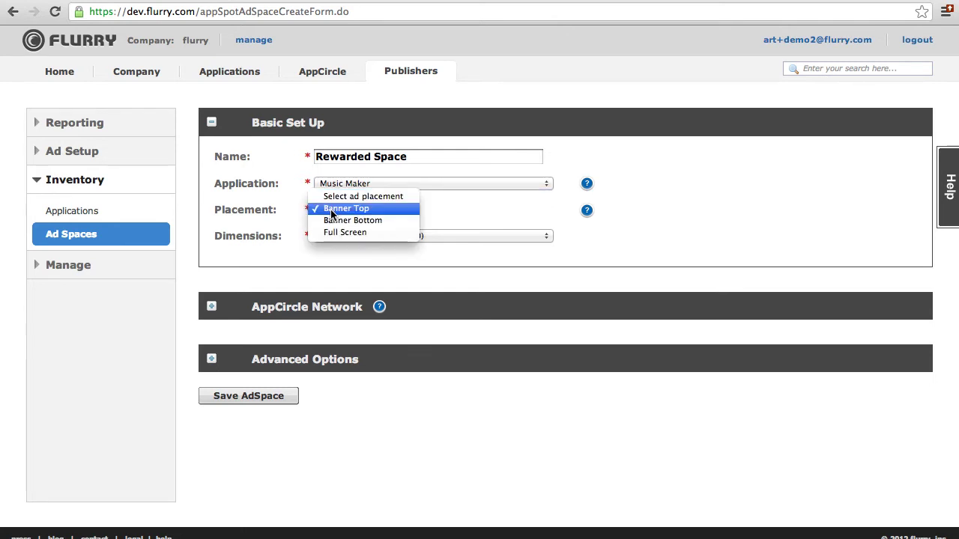
pyautogui.click(363, 232)
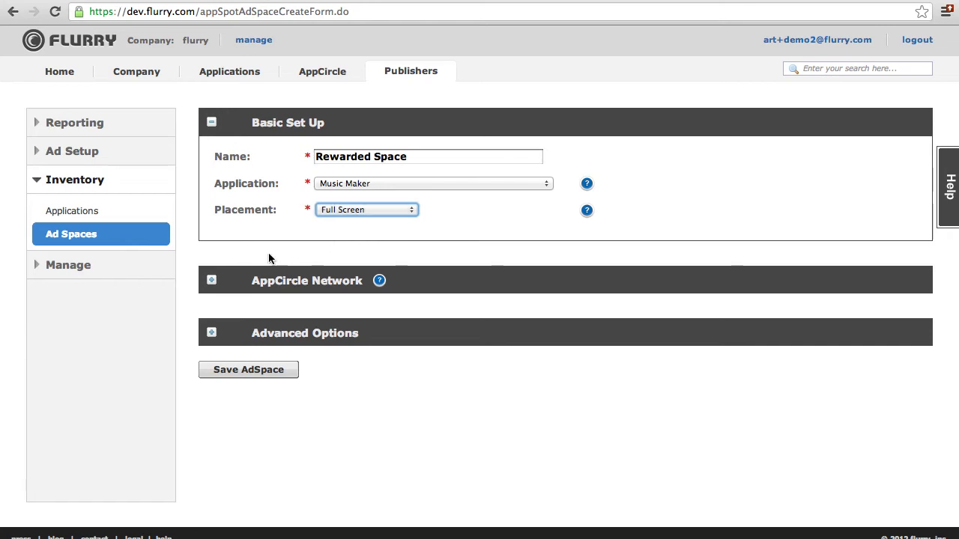
# - Expand AppCircle Network settings and set the ad mix to Rewarded
pyautogui.click(211, 281)
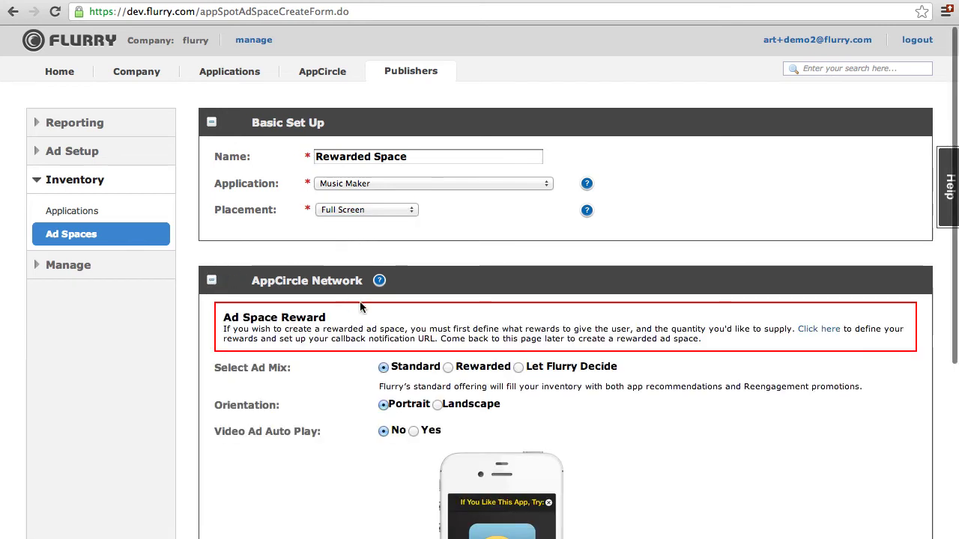
pyautogui.scroll(-5, 360, 307)
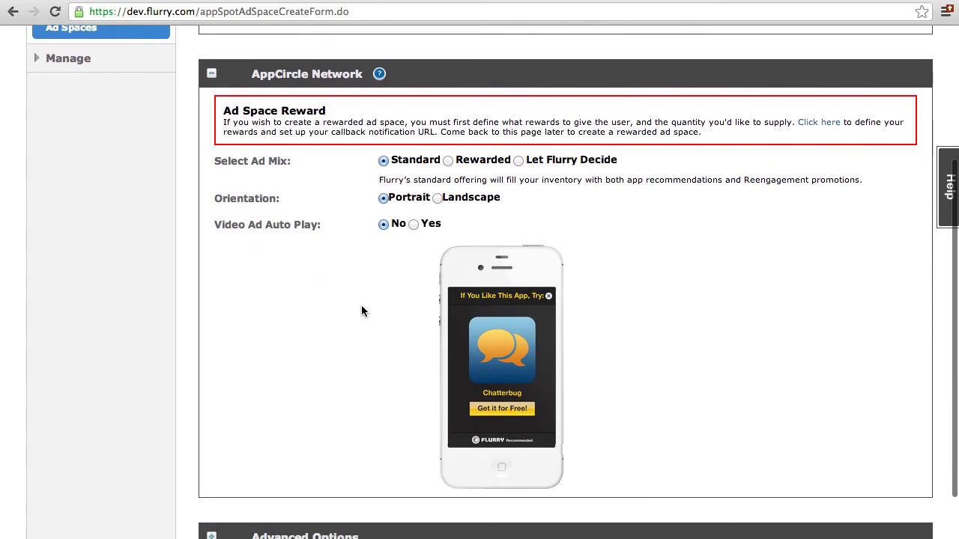
pyautogui.scroll(-1, 361, 311)
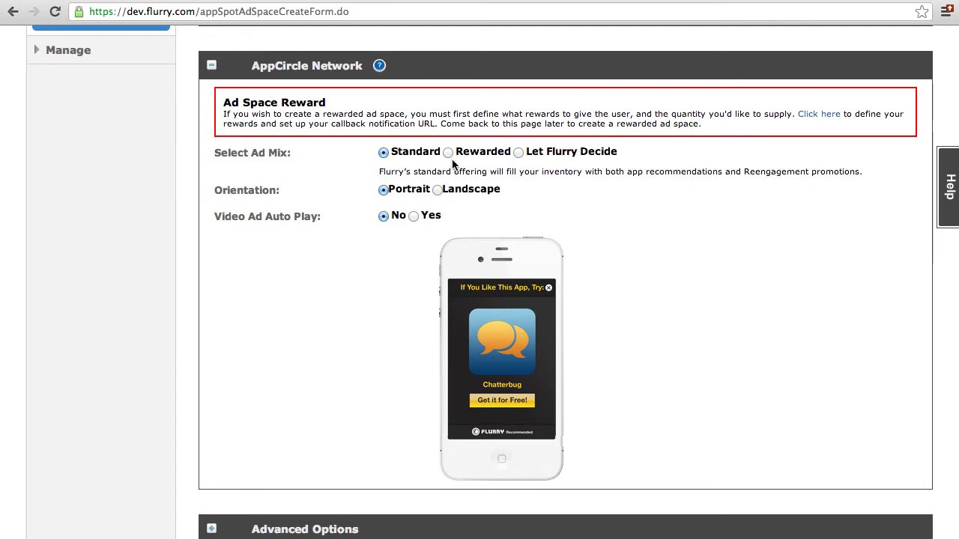
pyautogui.click(518, 153)
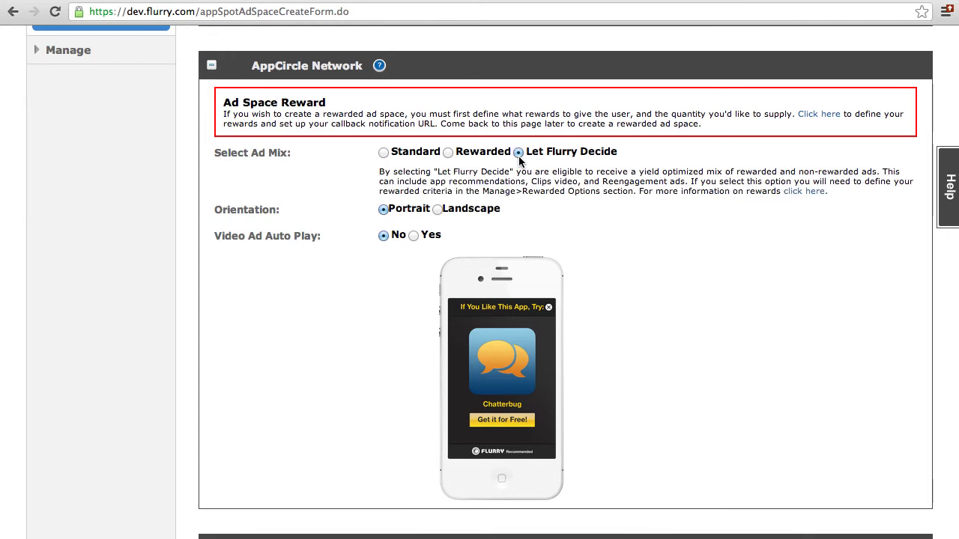
pyautogui.click(447, 153)
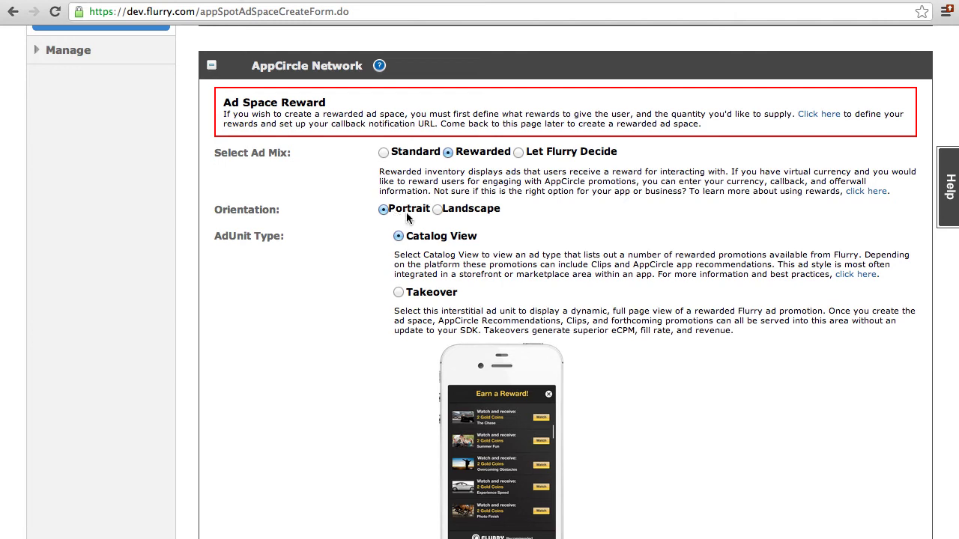
# - Keep Portrait orientation and set the ad unit type to Takeover
pyautogui.click(437, 210)
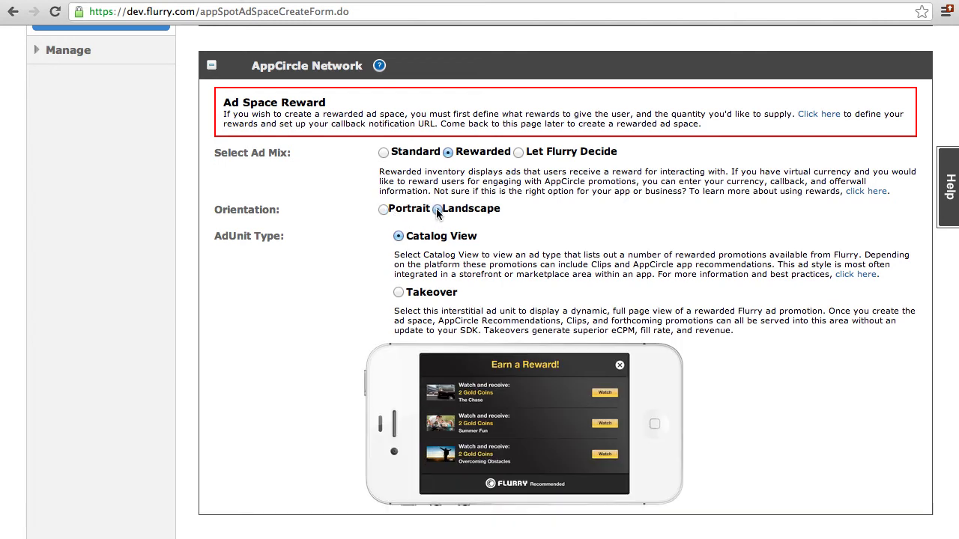
pyautogui.click(382, 209)
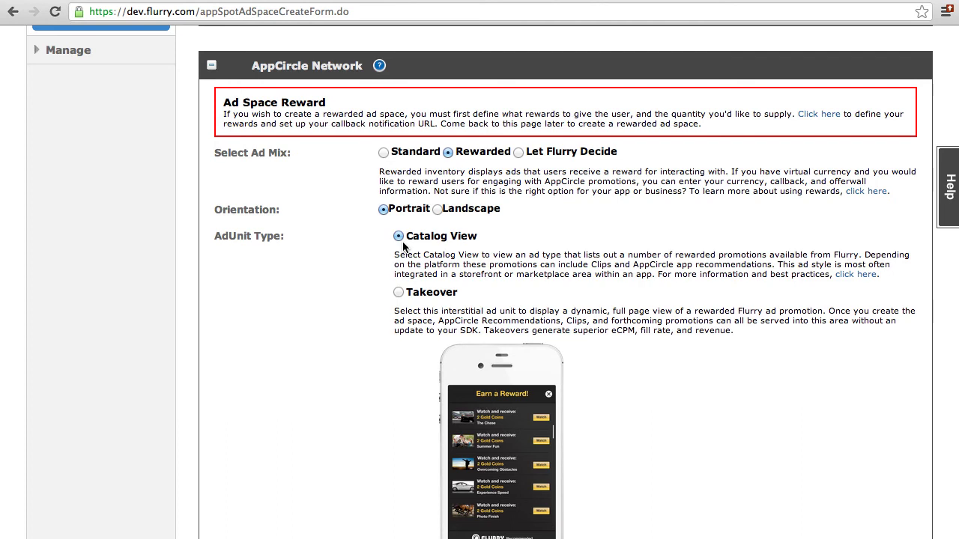
pyautogui.click(399, 292)
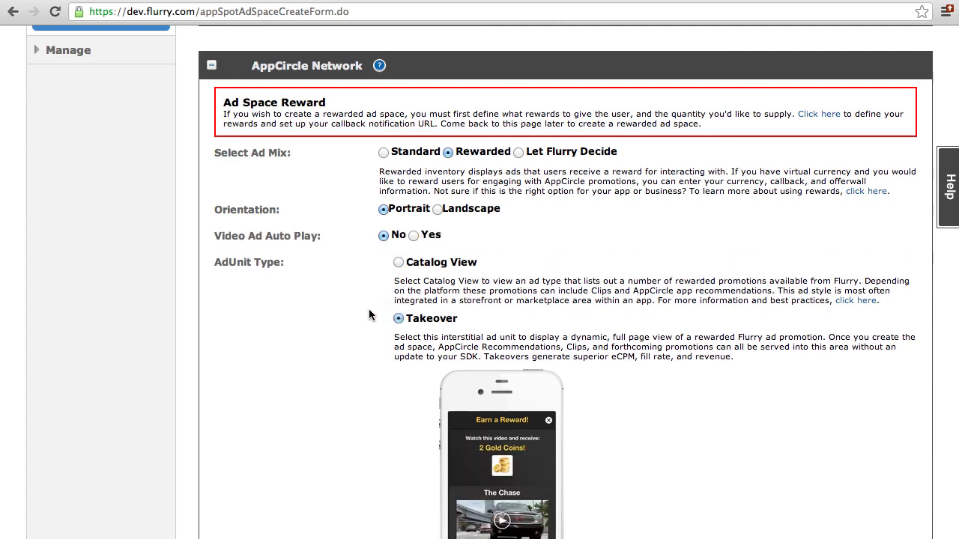
pyautogui.scroll(-4, 369, 315)
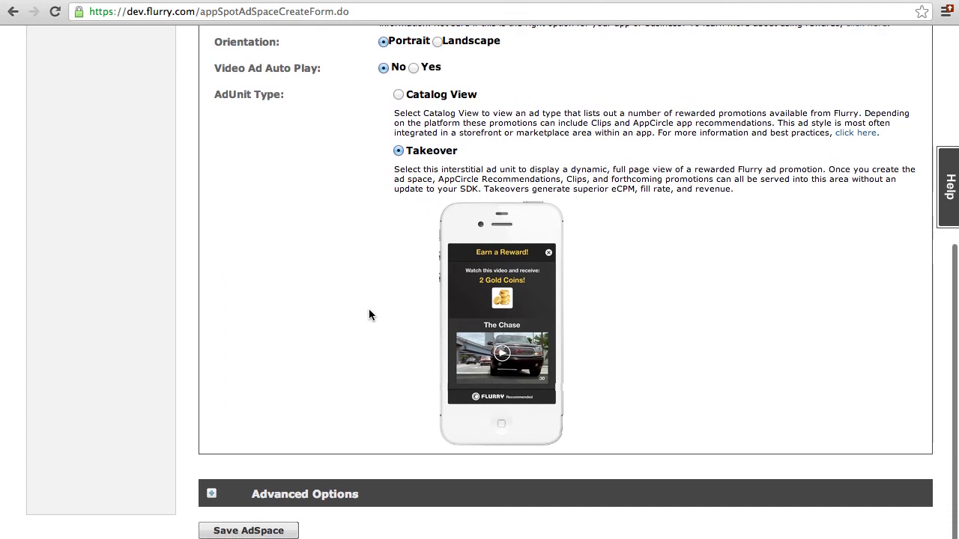
# - Save Rewarded Space, select its generated ad space code, and follow the integration instructions link
pyautogui.click(260, 529)
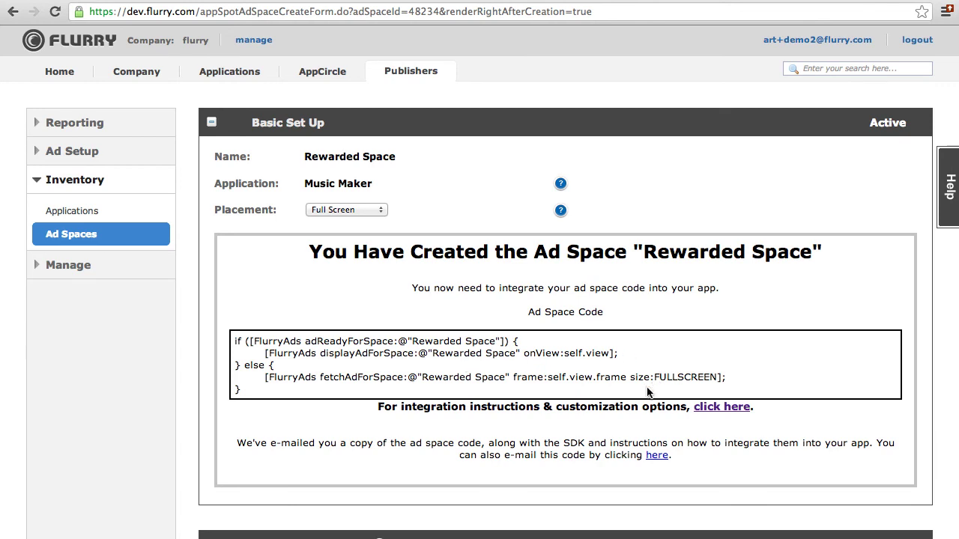
pyautogui.moveTo(648, 393); pyautogui.dragTo(230, 342)
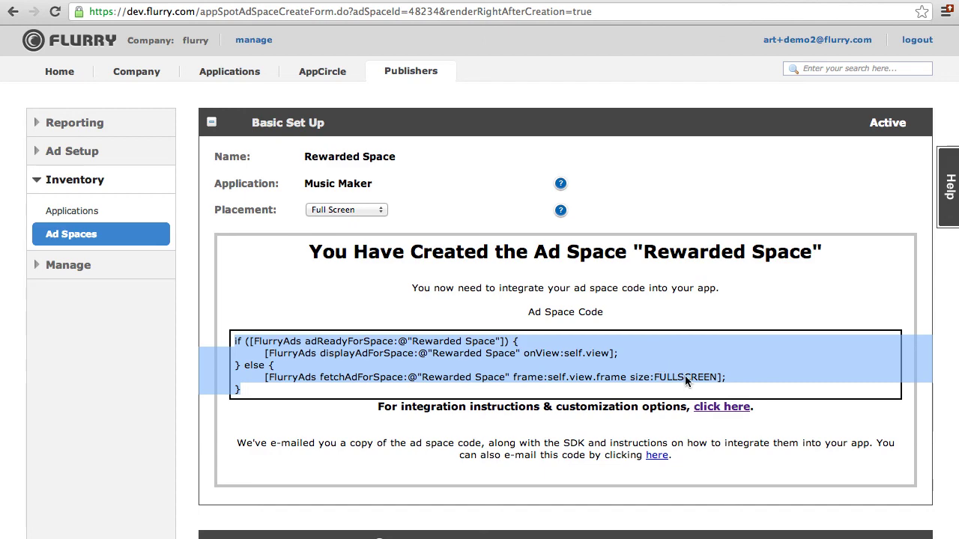
pyautogui.click(703, 406)
# - Scroll the Technical Quick Start page toward the Basic 10 Minute Integration section
pyautogui.scroll(-10, 637, 416)
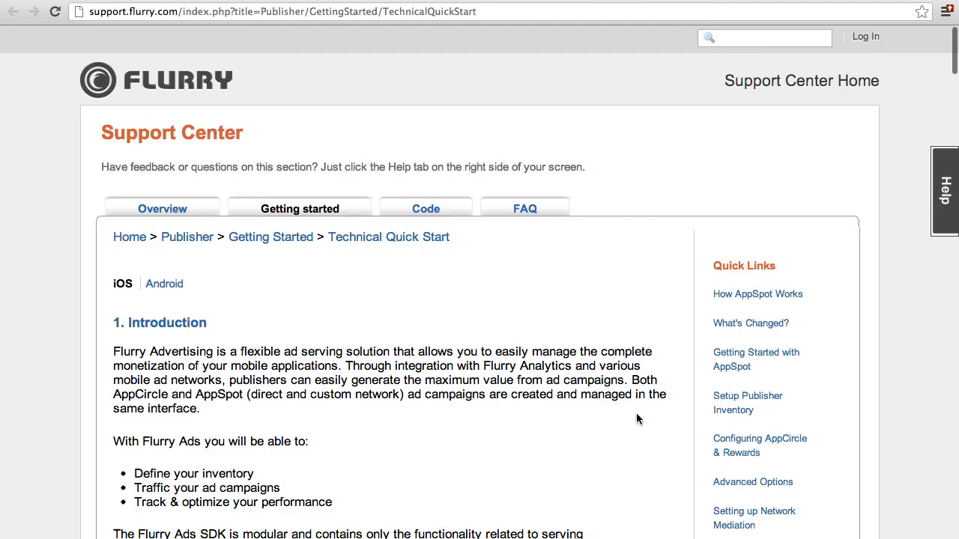